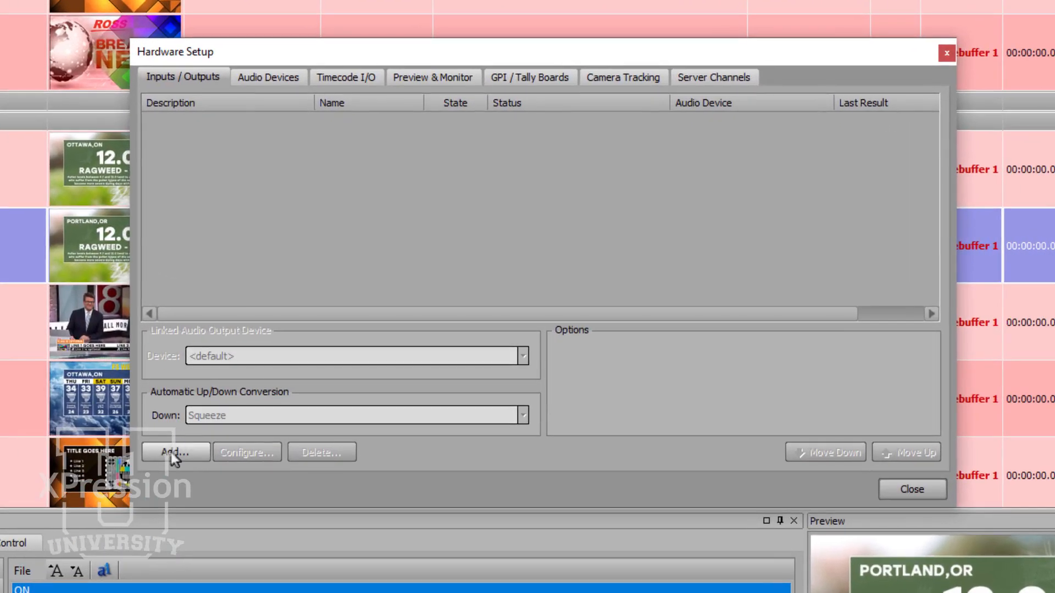
# - Add a new framebuffer board of the brand NewTek Network Device Interface
pyautogui.click(171, 450)
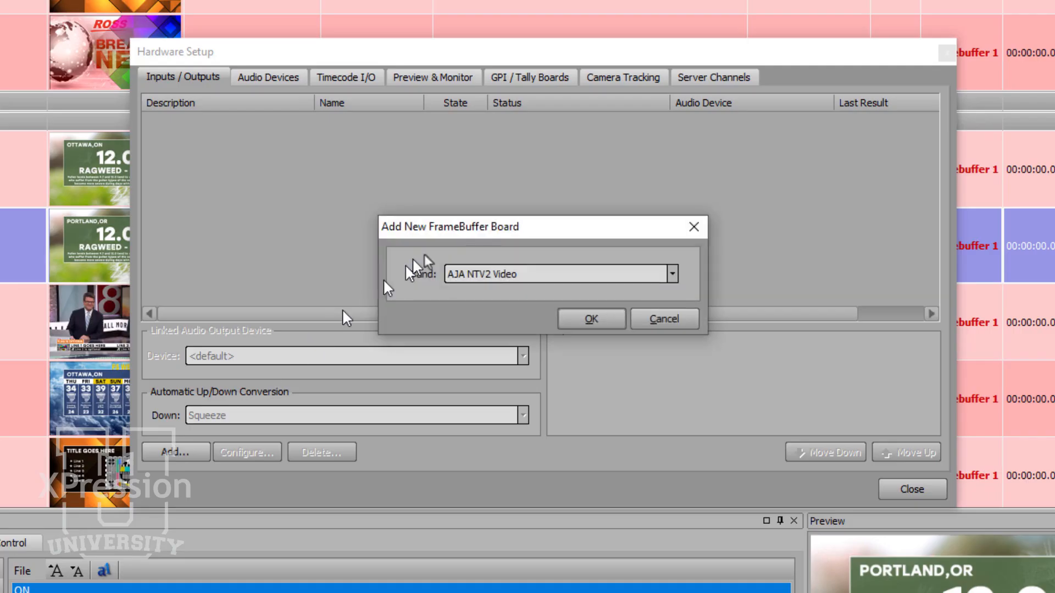
pyautogui.click(546, 274)
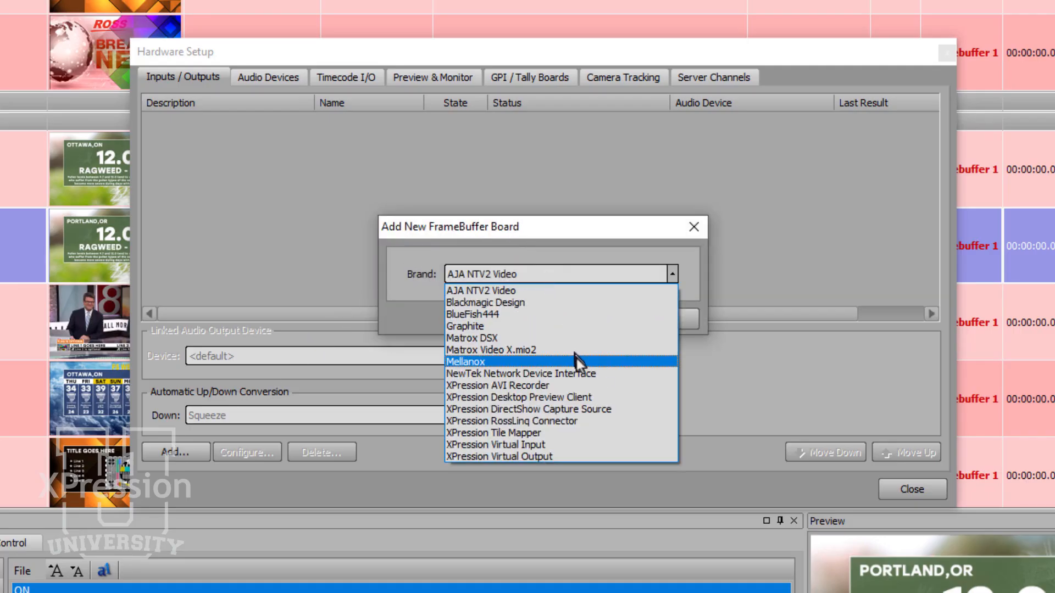
pyautogui.click(605, 373)
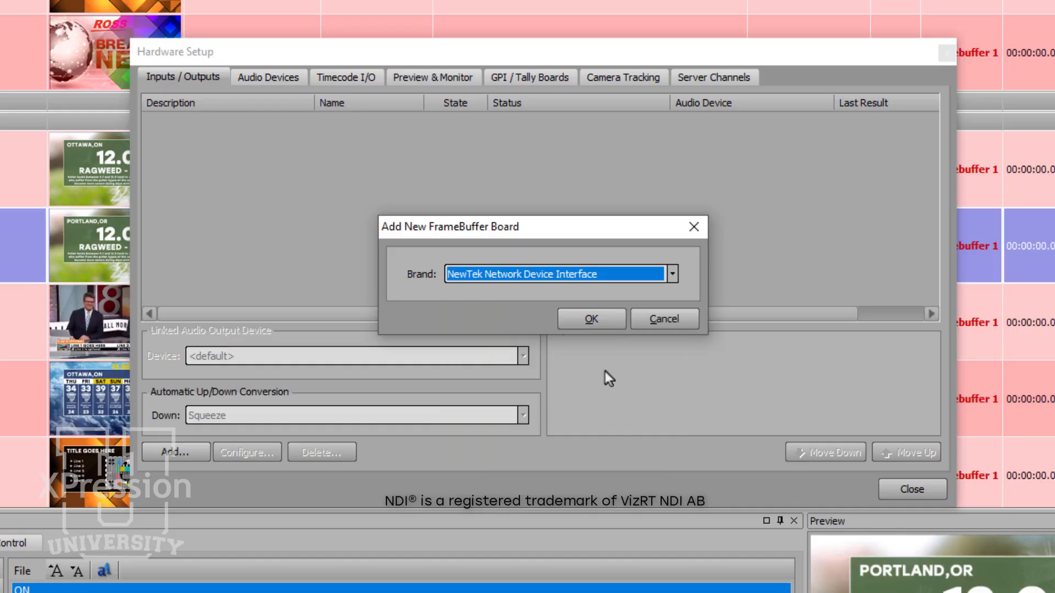
pyautogui.click(606, 317)
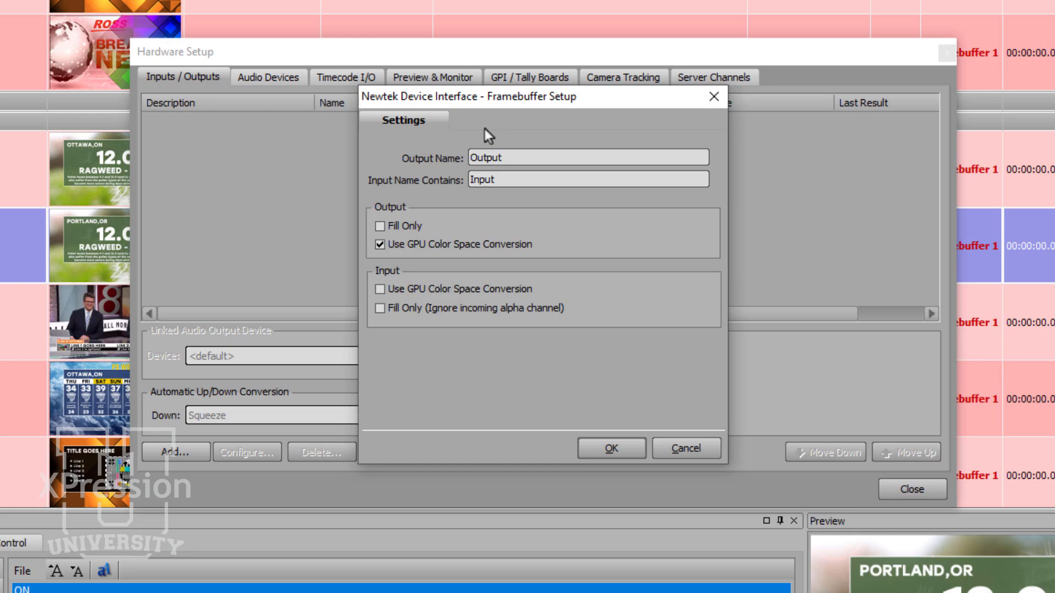
# - Name the NDI output Output1, set its input name filter to NDICam, and accept the framebuffer setup
pyautogui.click(505, 158)
pyautogui.write('1')
pyautogui.moveTo(505, 179); pyautogui.dragTo(457, 176)
pyautogui.write('NDICam')
pyautogui.click(605, 443)
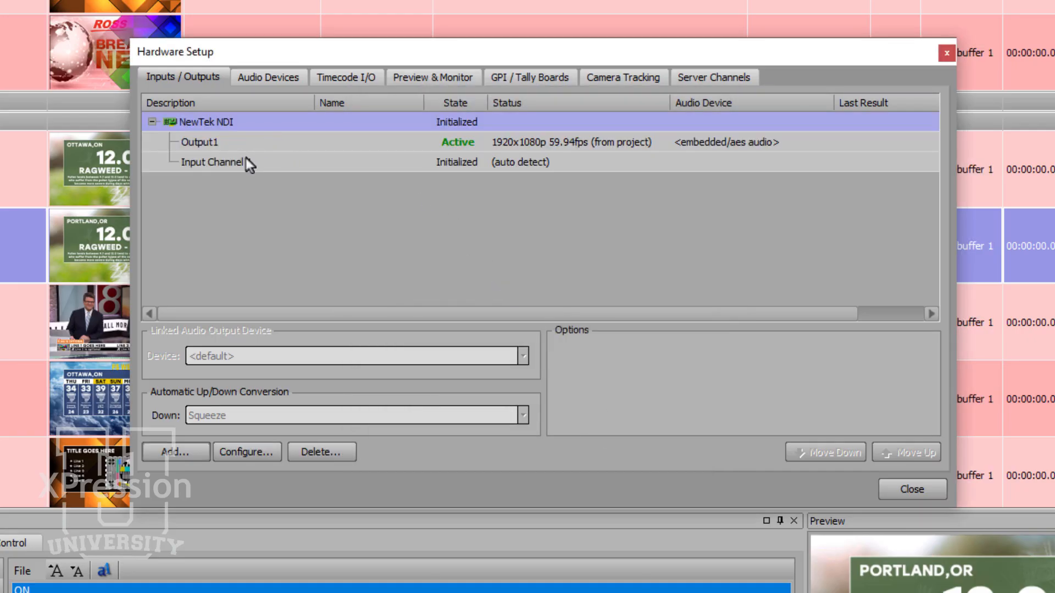
# - Enable Keep Input Active for Input Channel 1 of the NewTek NDI board and close the hardware setup
pyautogui.click(305, 162)
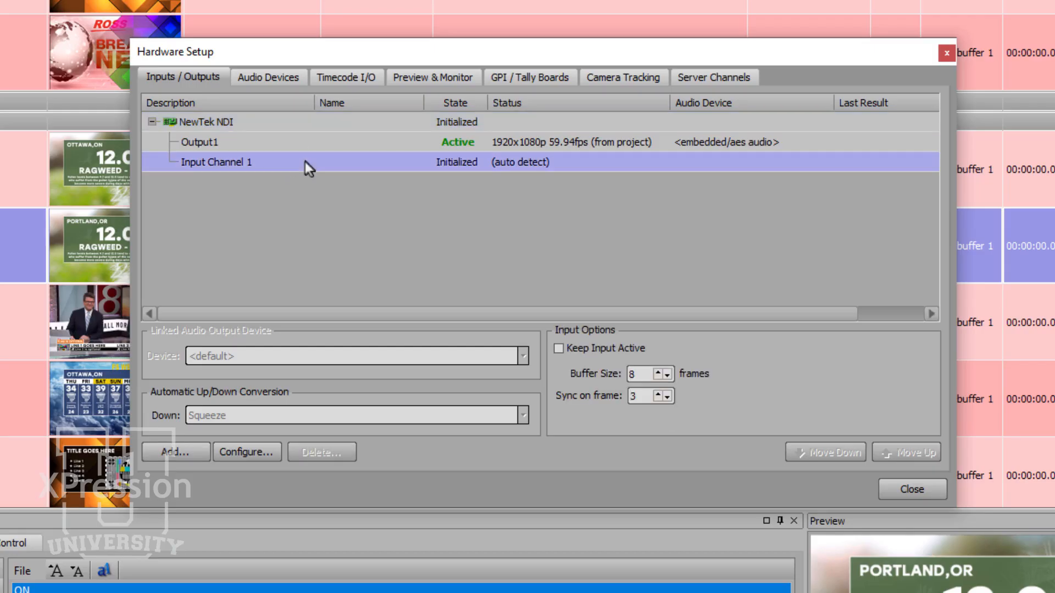
pyautogui.click(558, 348)
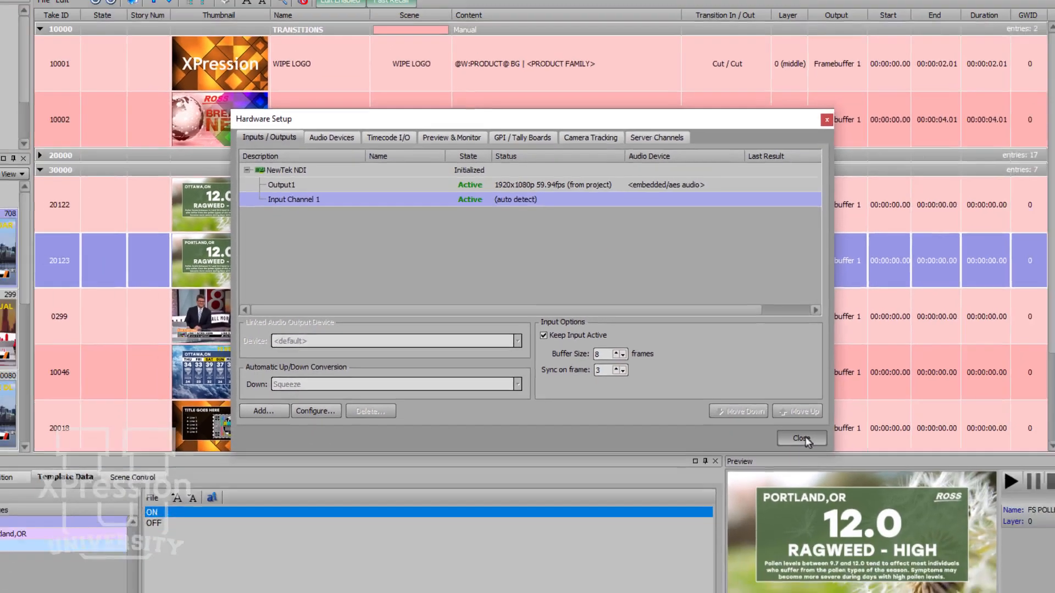
pyautogui.click(912, 489)
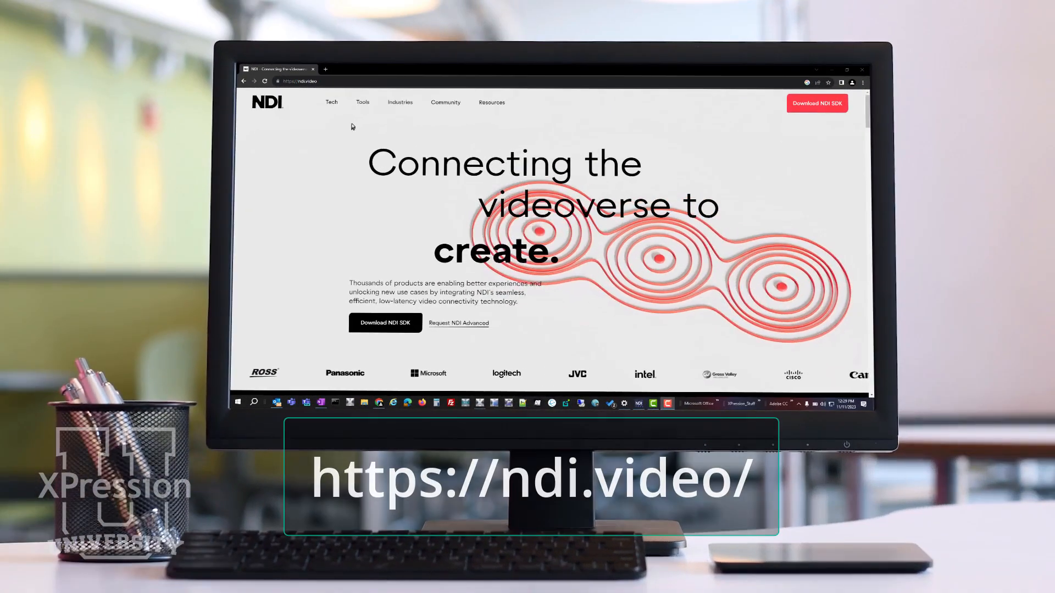
# - Switch to the ndi.video website and open the NDI Core Suite bundle among the NDI Tools
pyautogui.moveTo(362, 108)
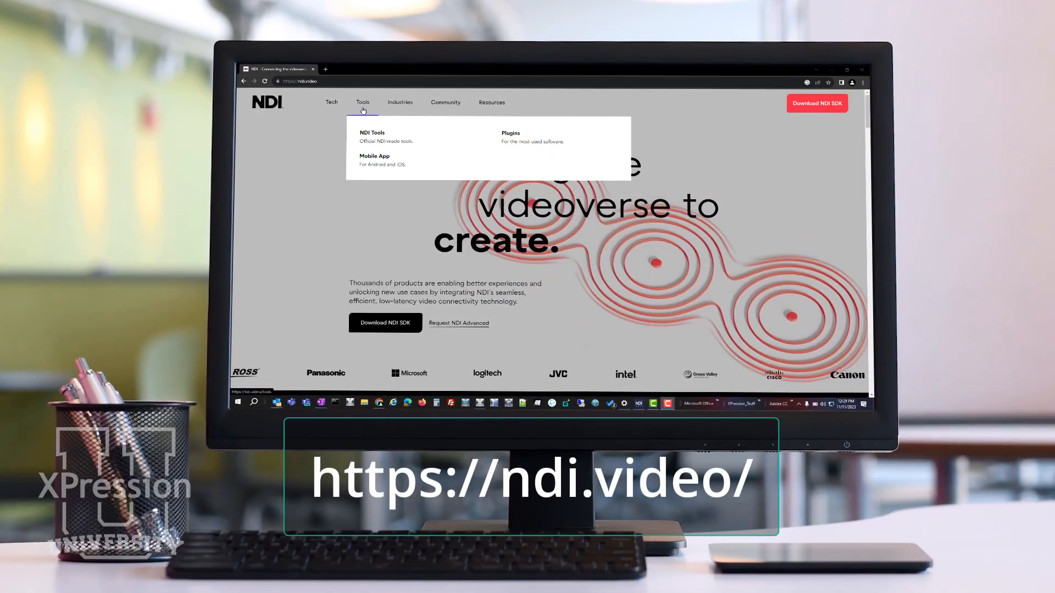
pyautogui.click(370, 134)
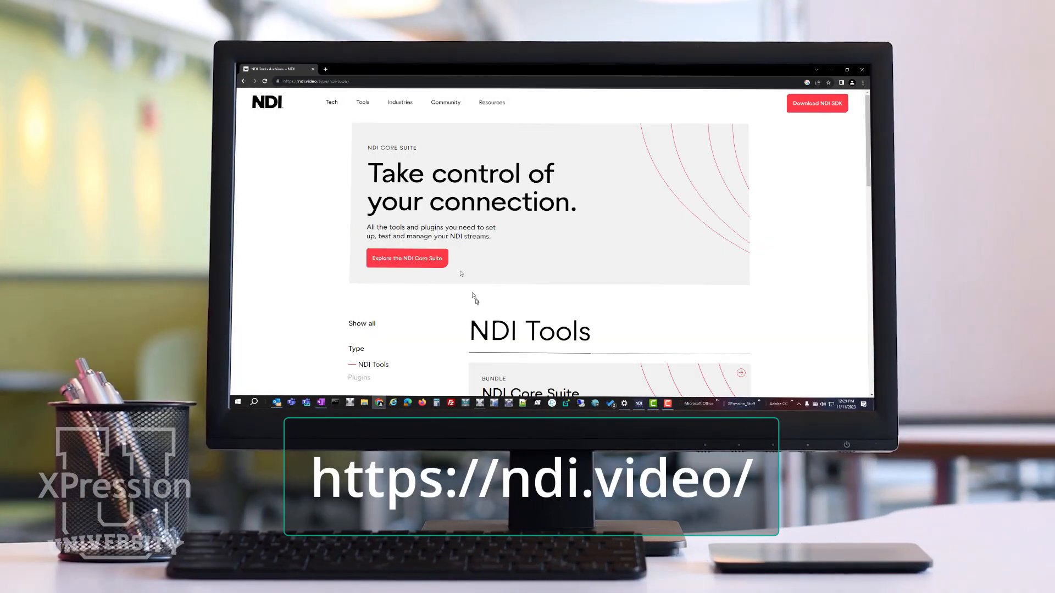
pyautogui.click(511, 377)
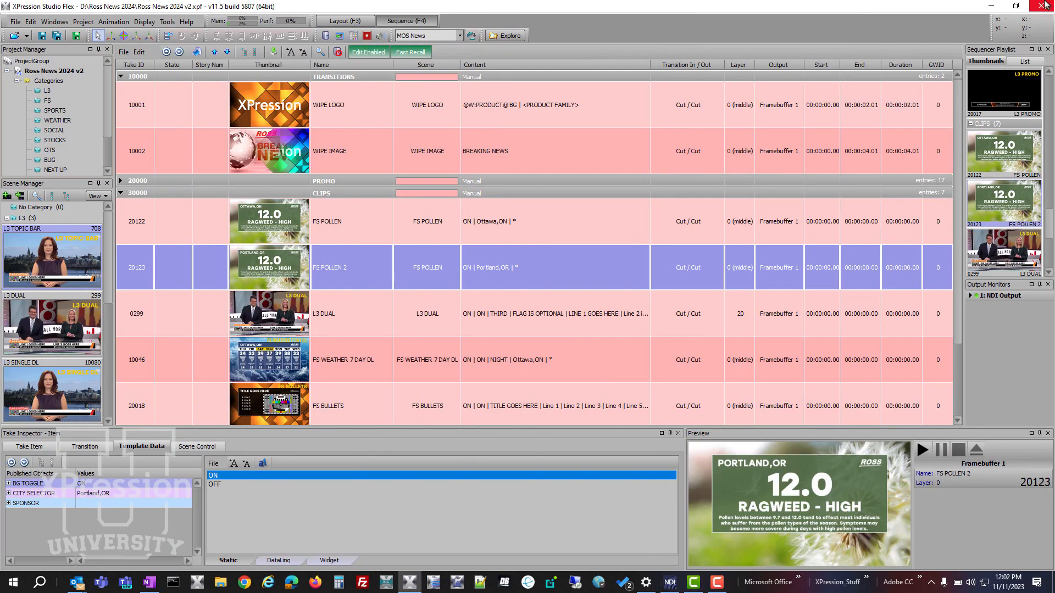
# - Restore XPression to a smaller window and place the NDI monitor showing Output1 beside it
pyautogui.click(1015, 6)
pyautogui.moveTo(718, 103); pyautogui.dragTo(1024, 30)
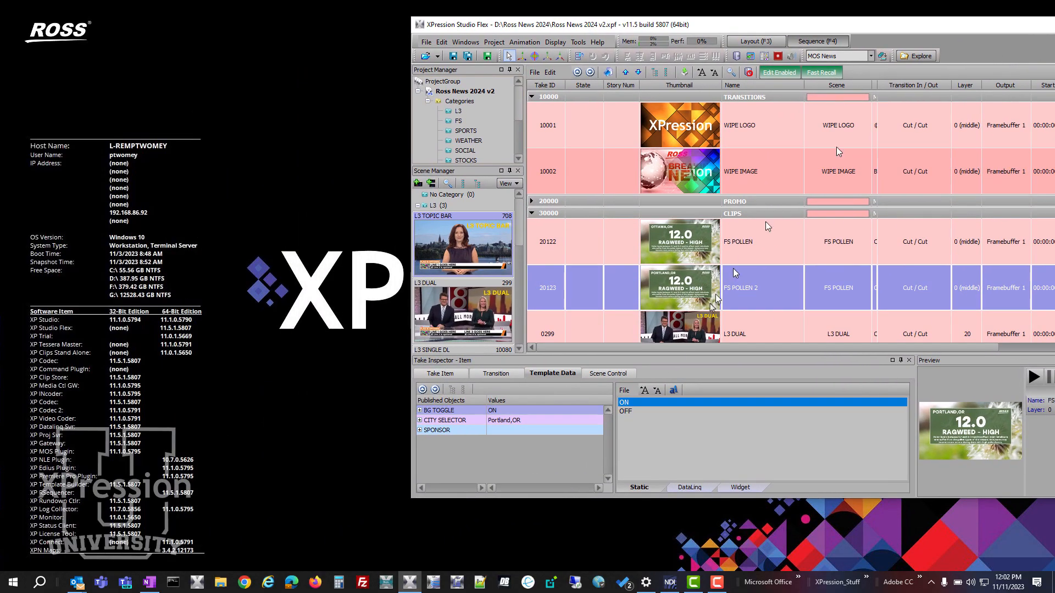
pyautogui.click(669, 581)
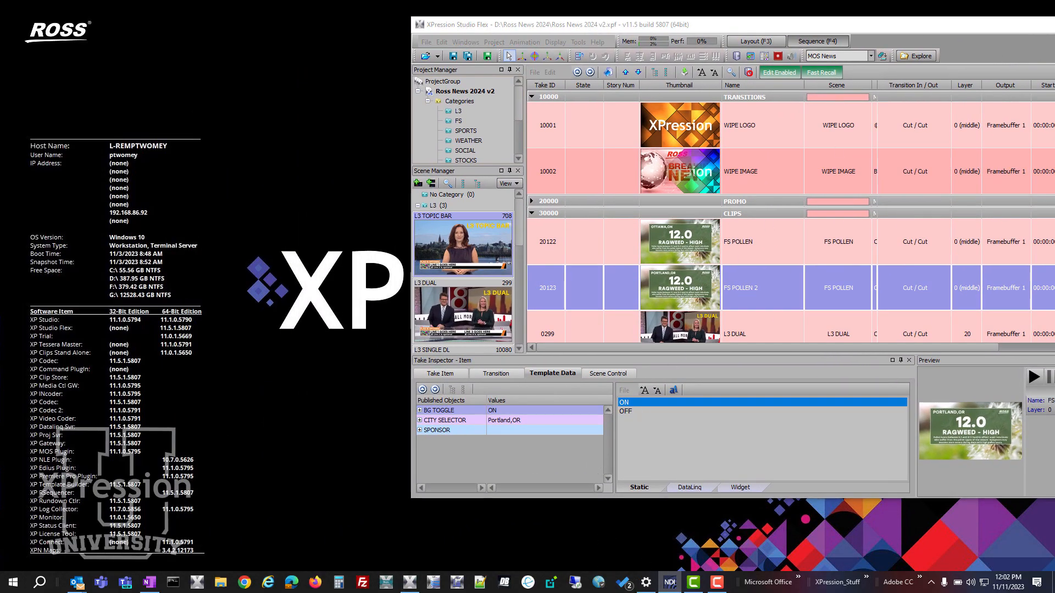
pyautogui.moveTo(0, 120); pyautogui.dragTo(222, 130)
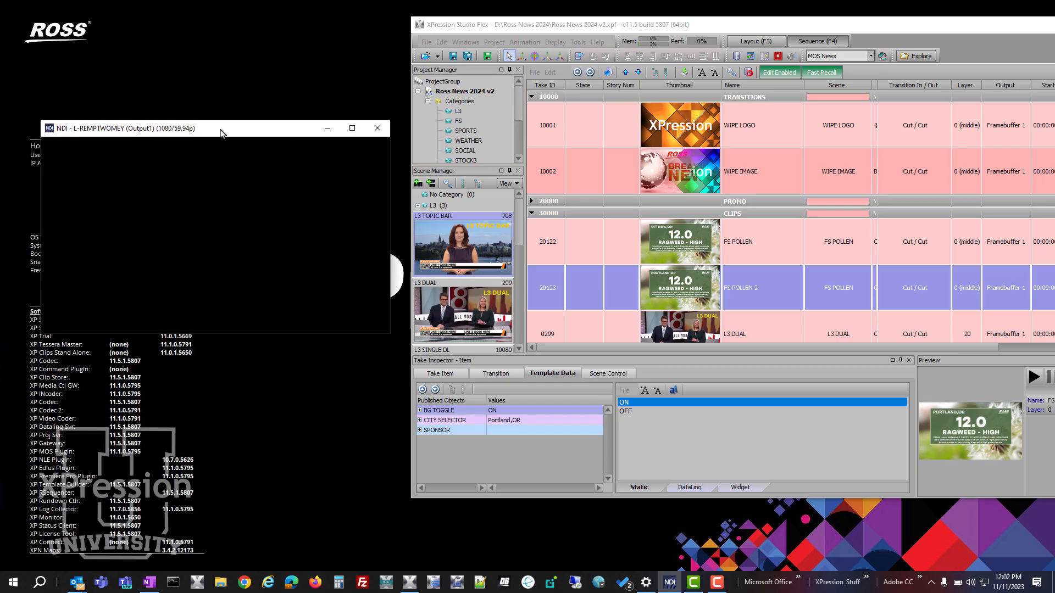
# - Take the FS POLLEN 2 item (20123) online to test the NDI output, and take it offline again
pyautogui.click(615, 281)
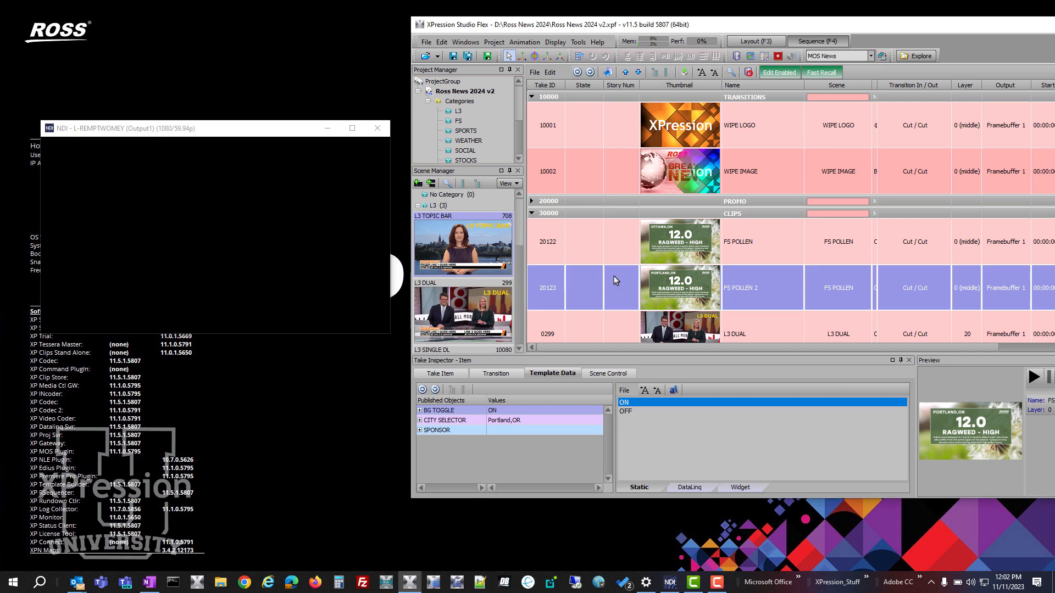
pyautogui.doubleClick(588, 292)
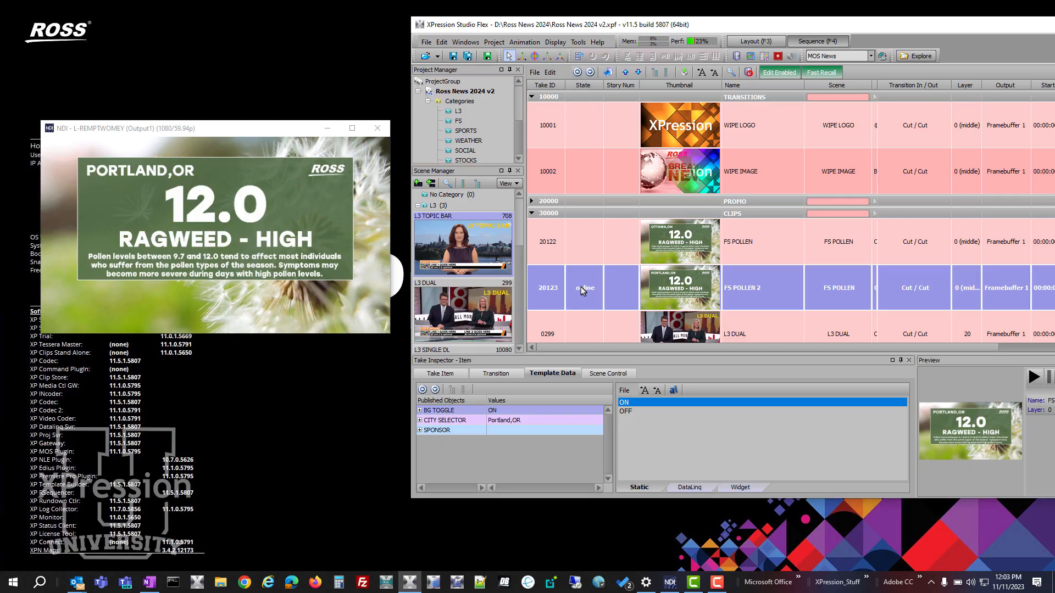
pyautogui.rightClick(582, 293)
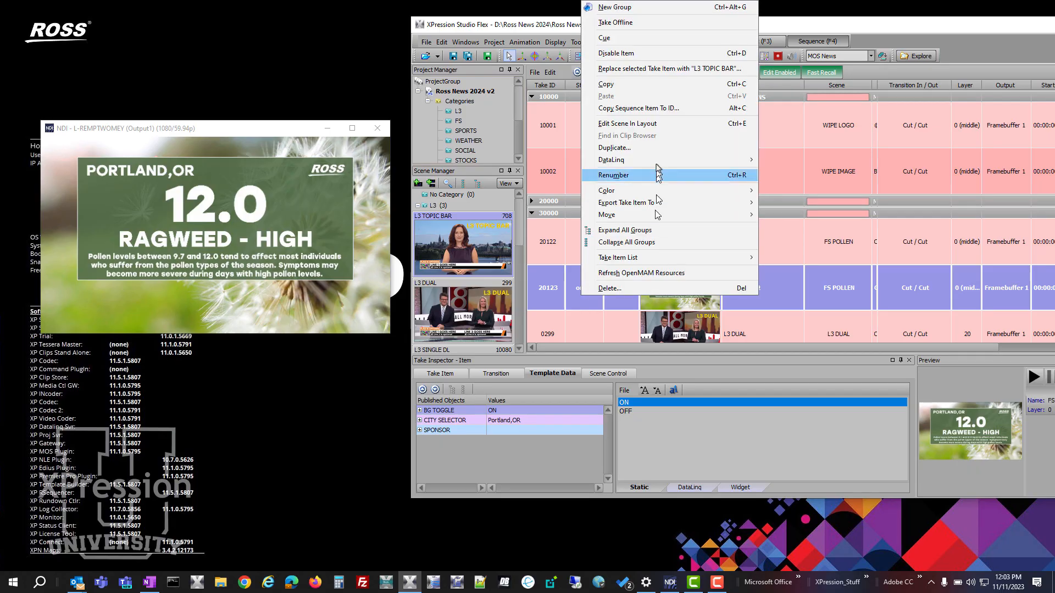
pyautogui.click(668, 22)
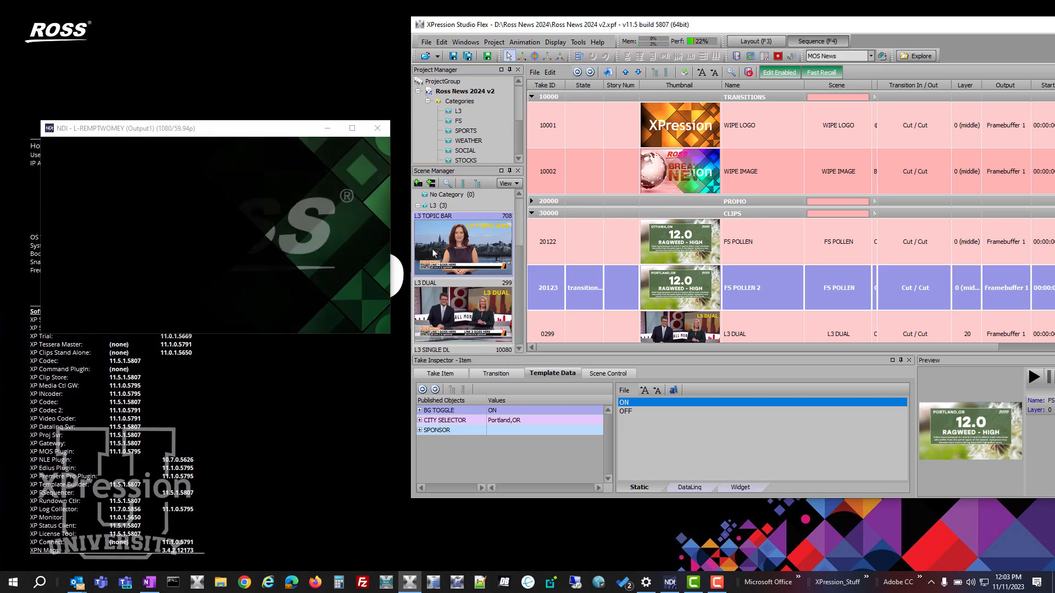
# - Take the L3 DUAL item online and turn on the checkerboard background in the NDI monitor's video settings
pyautogui.click(583, 328)
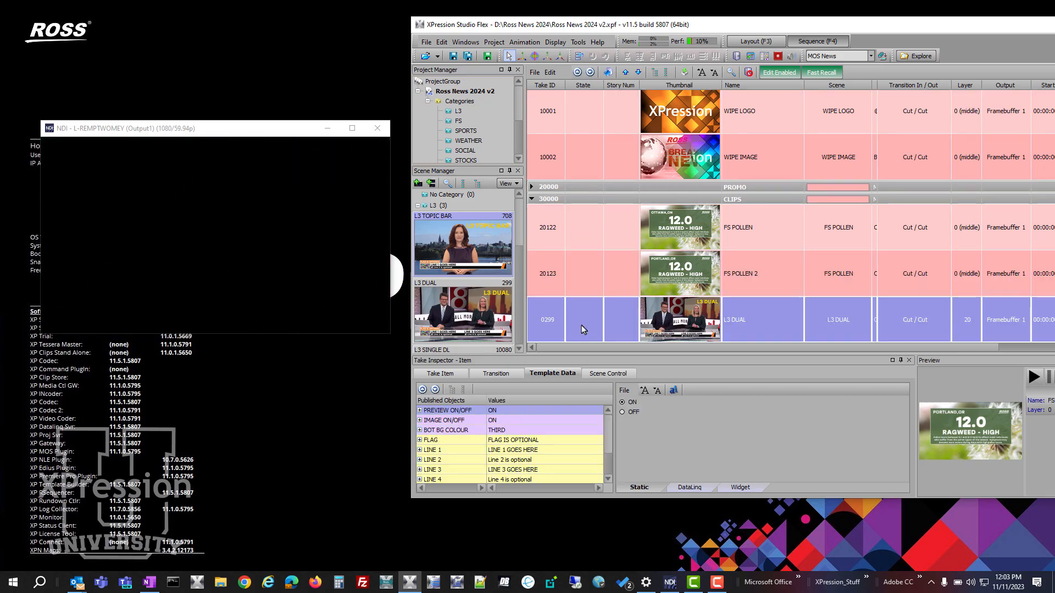
pyautogui.doubleClick(583, 328)
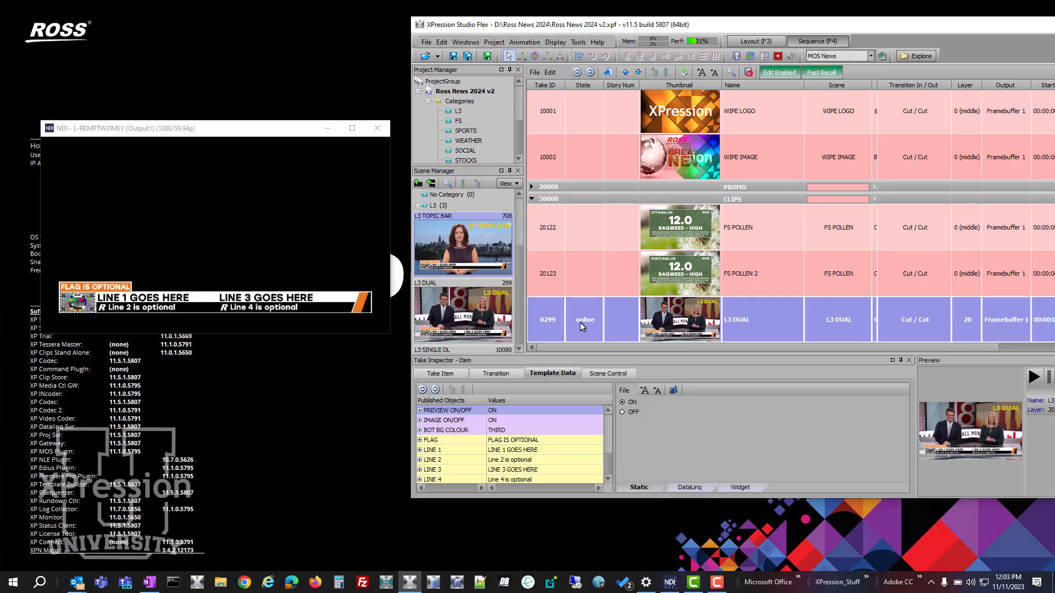
pyautogui.moveTo(205, 241)
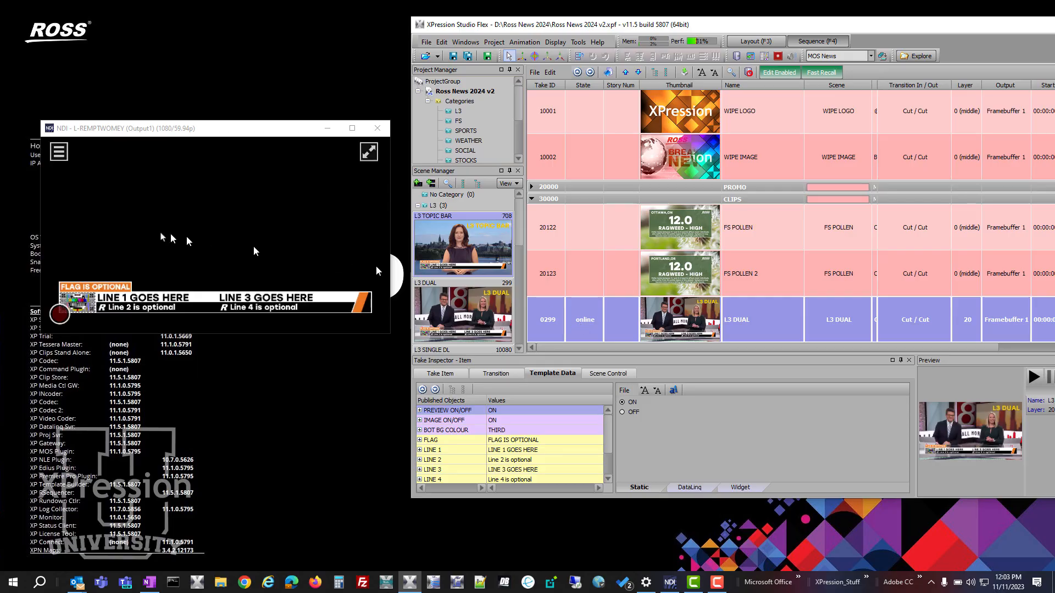
pyautogui.click(58, 152)
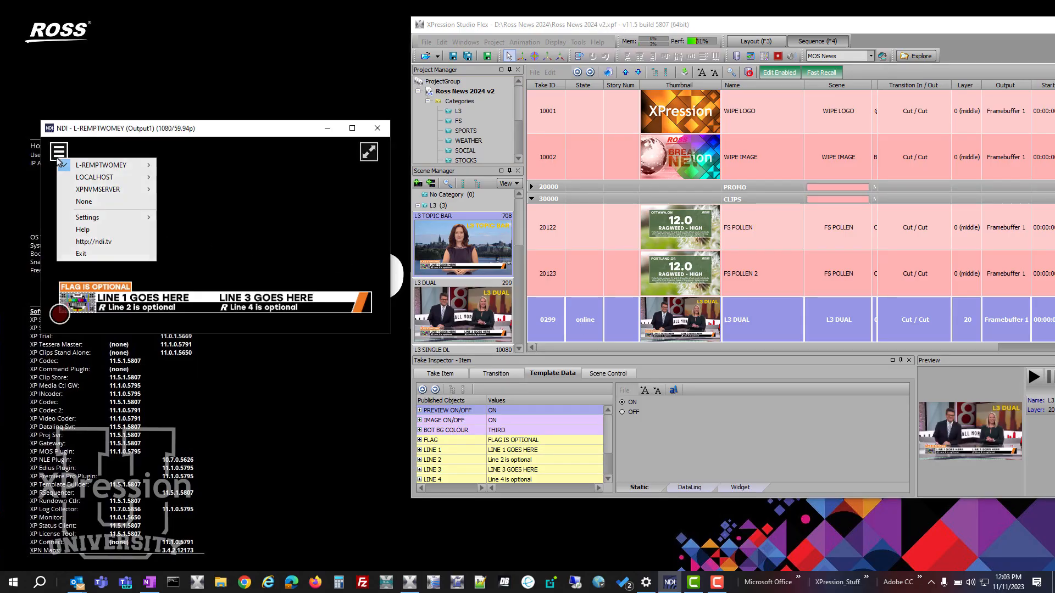
pyautogui.moveTo(118, 219)
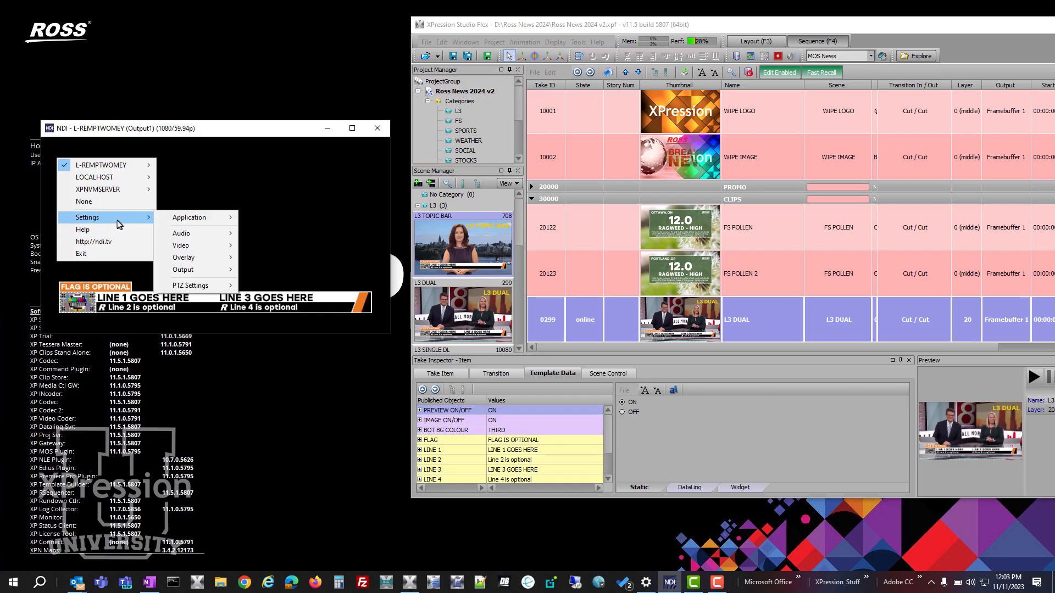
pyautogui.moveTo(224, 245)
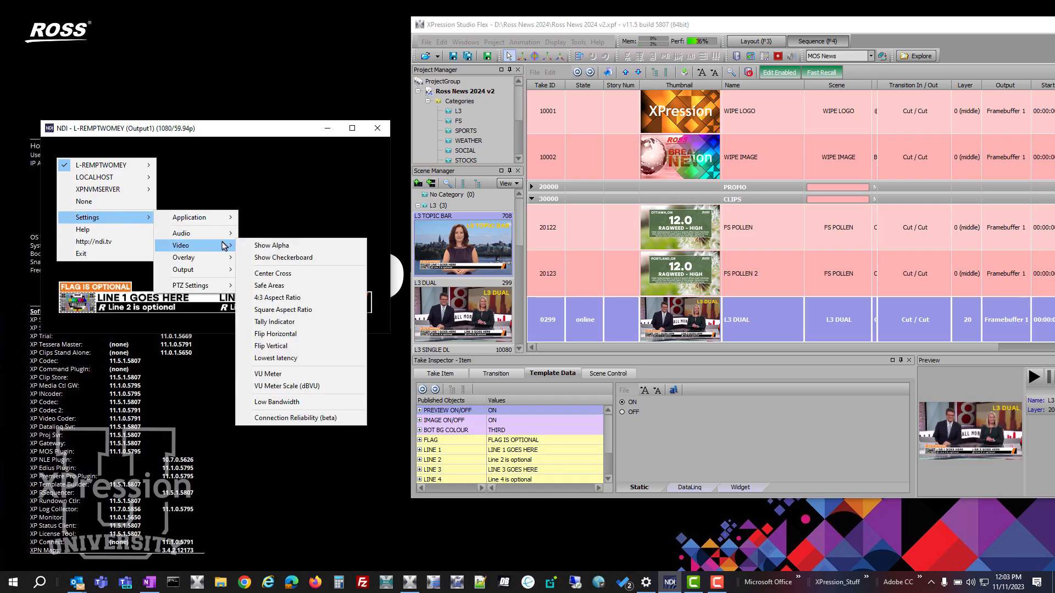
pyautogui.click(292, 257)
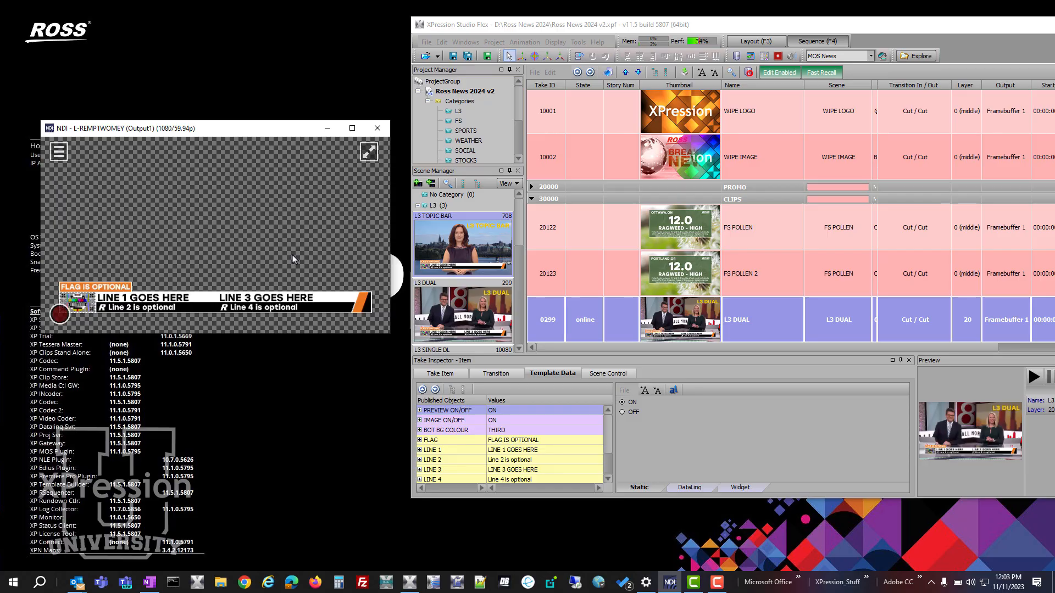
# - Take the L3 DUAL item offline and bring the FS POLLEN item (20122) online
pyautogui.click(603, 322)
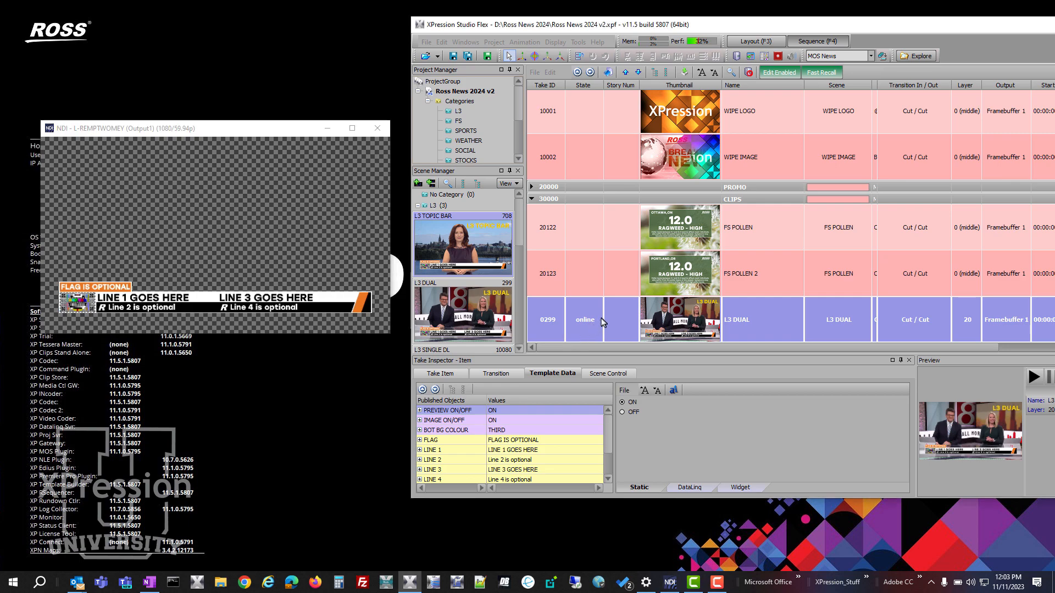
pyautogui.rightClick(603, 322)
pyautogui.click(708, 50)
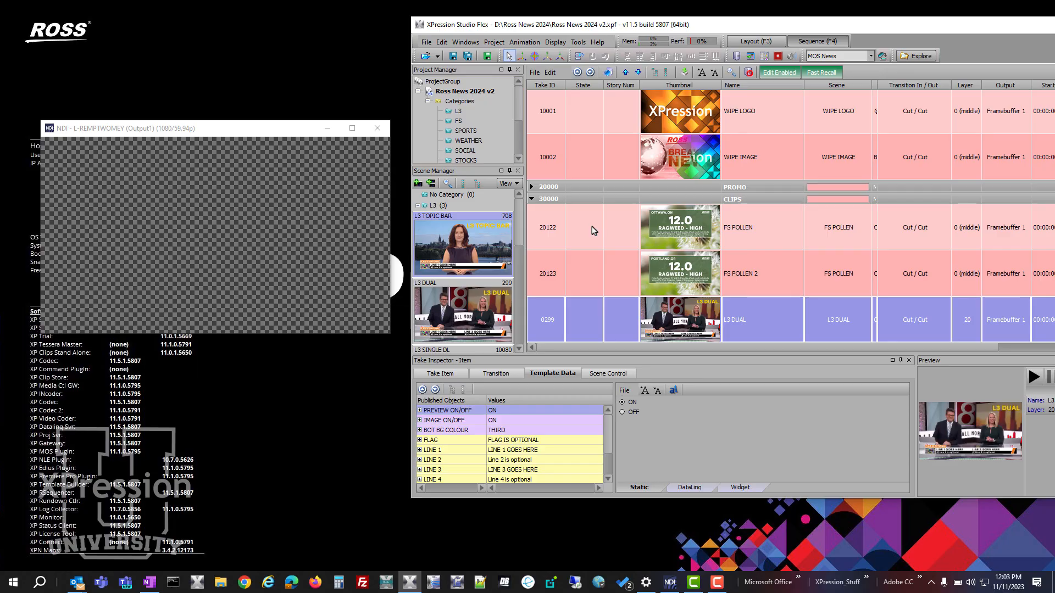
pyautogui.click(593, 229)
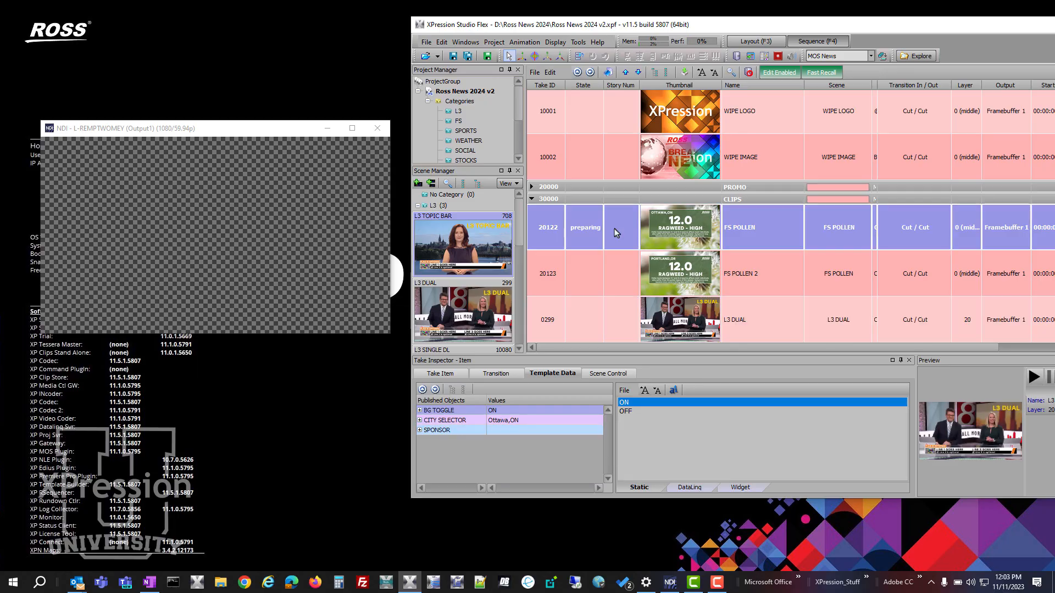
pyautogui.press('F9')
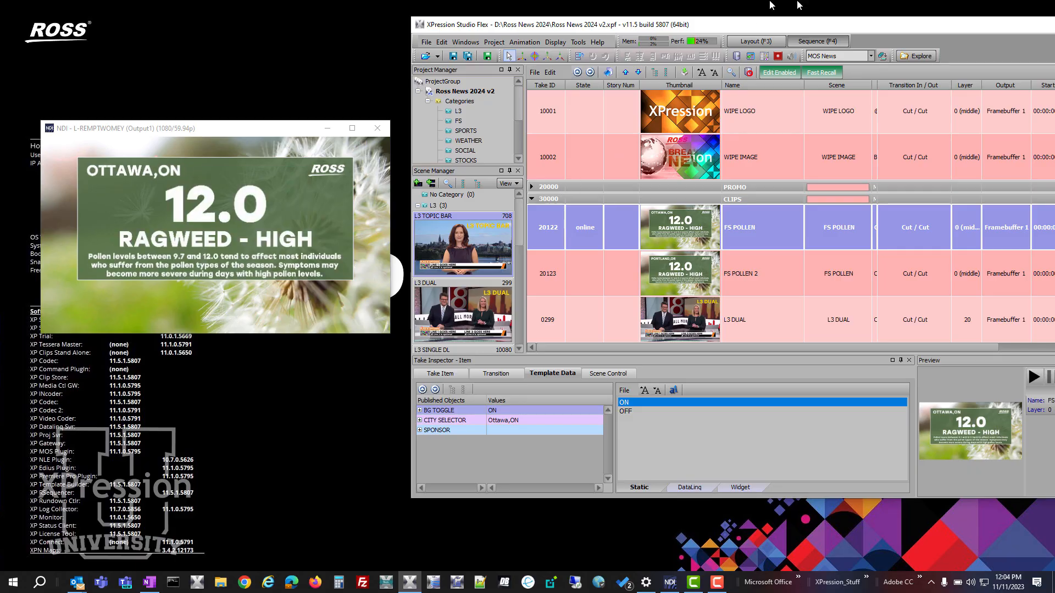
# - Create a new scene in Layout mode and add a Quad primitive to it
pyautogui.moveTo(965, 32); pyautogui.dragTo(753, 39)
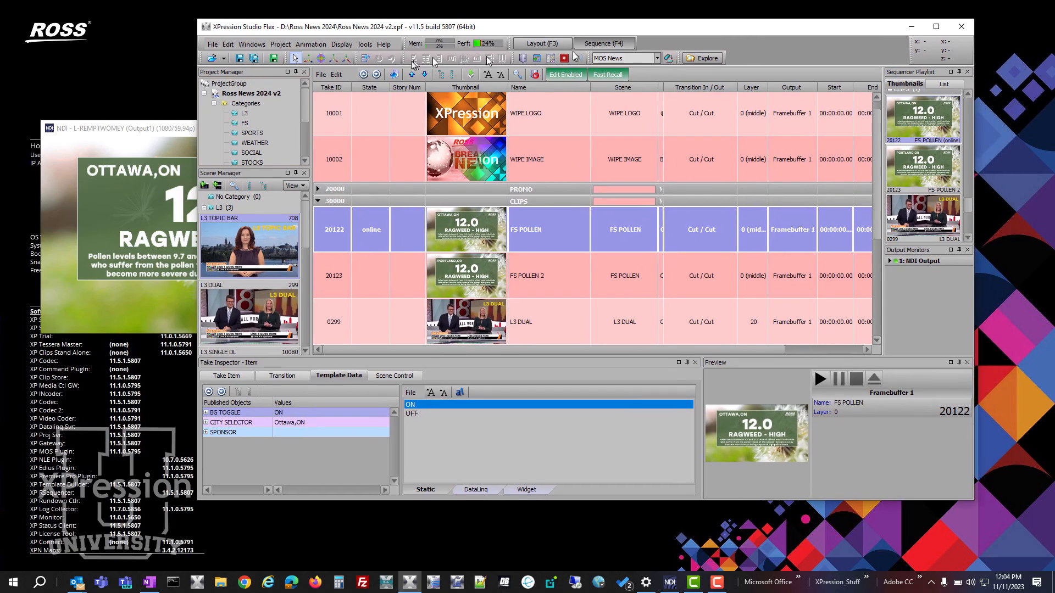
pyautogui.click(527, 44)
pyautogui.click(205, 197)
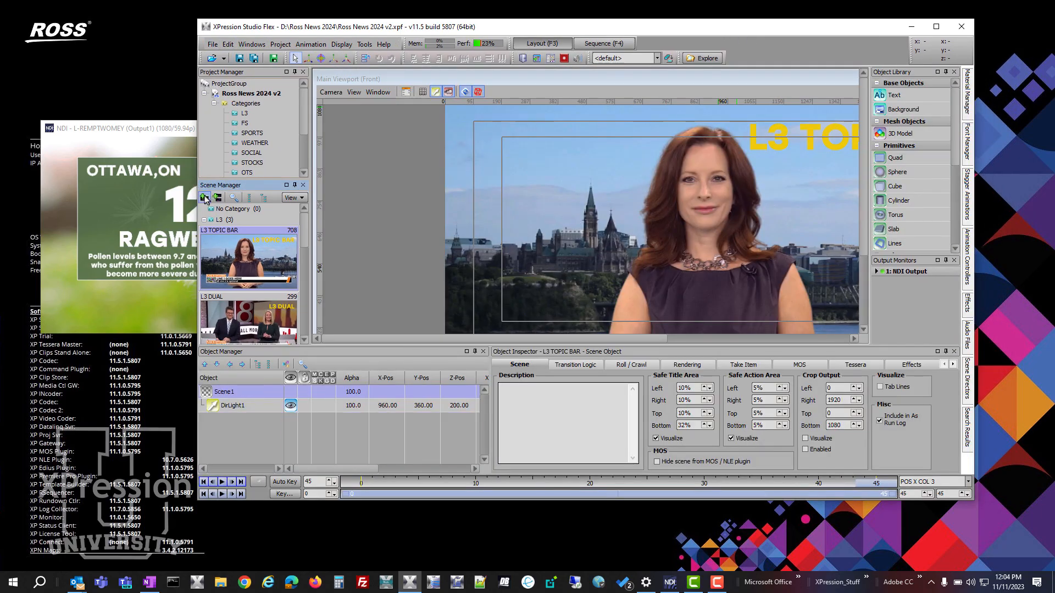
pyautogui.click(684, 81)
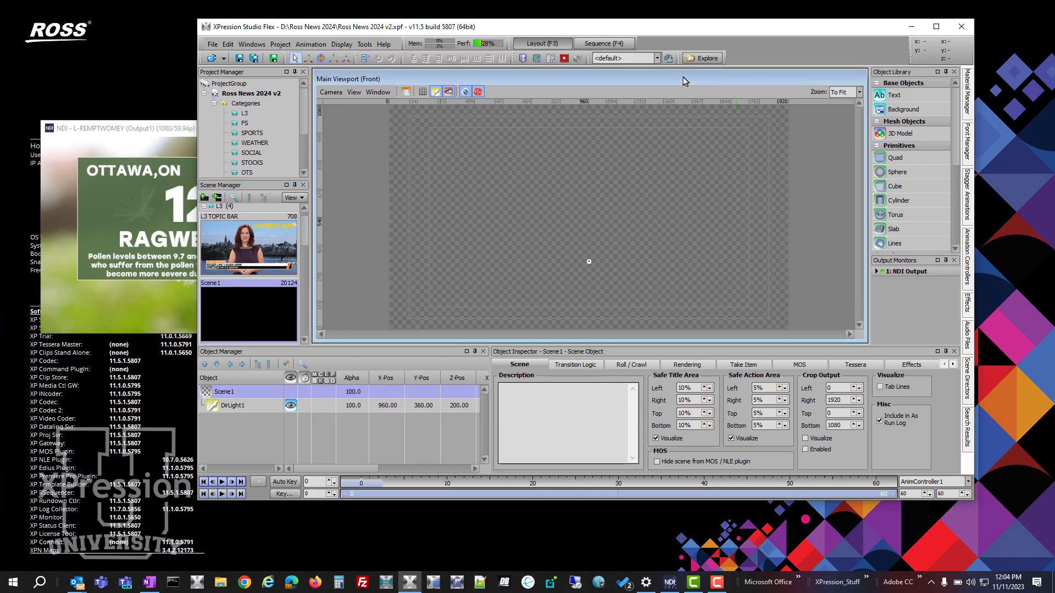
pyautogui.doubleClick(895, 158)
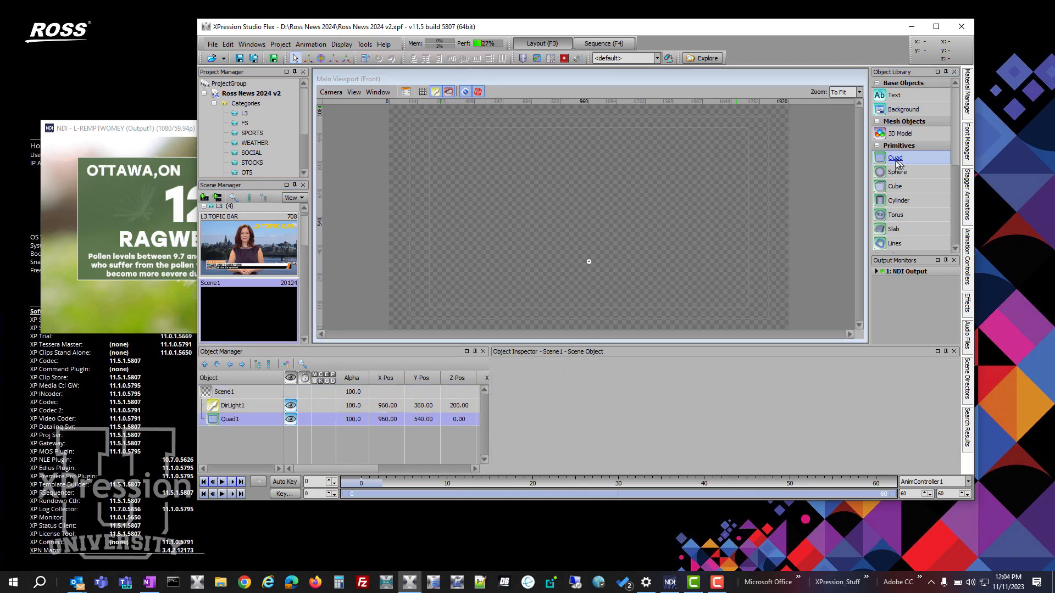
# - Create a live source material that uses Input 1: NDI Input Channel 1 as its input source
pyautogui.click(973, 106)
pyautogui.scroll(-10, 899, 213)
pyautogui.rightClick(903, 300)
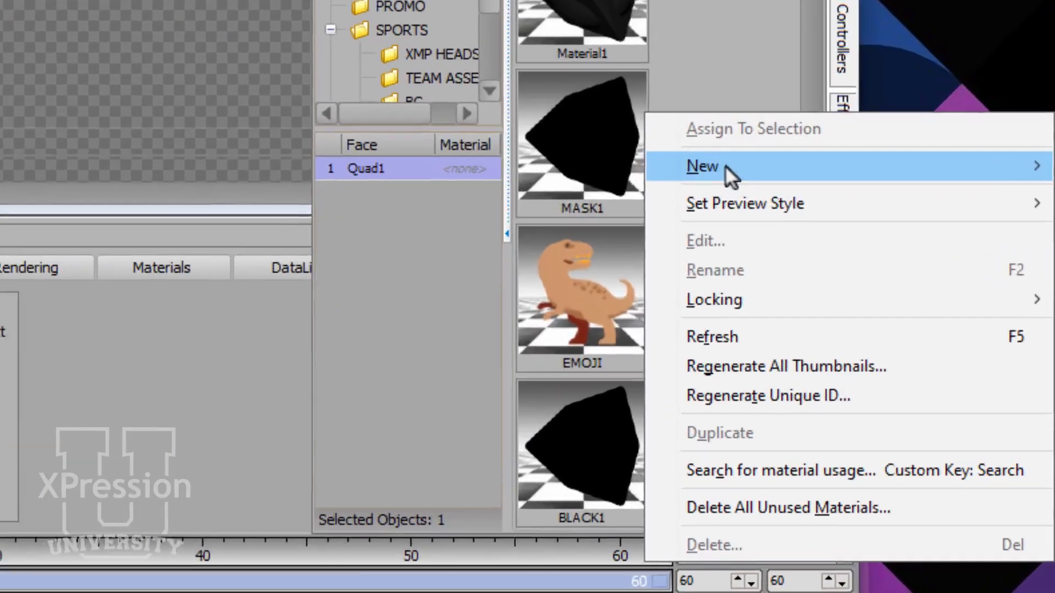
pyautogui.moveTo(725, 166)
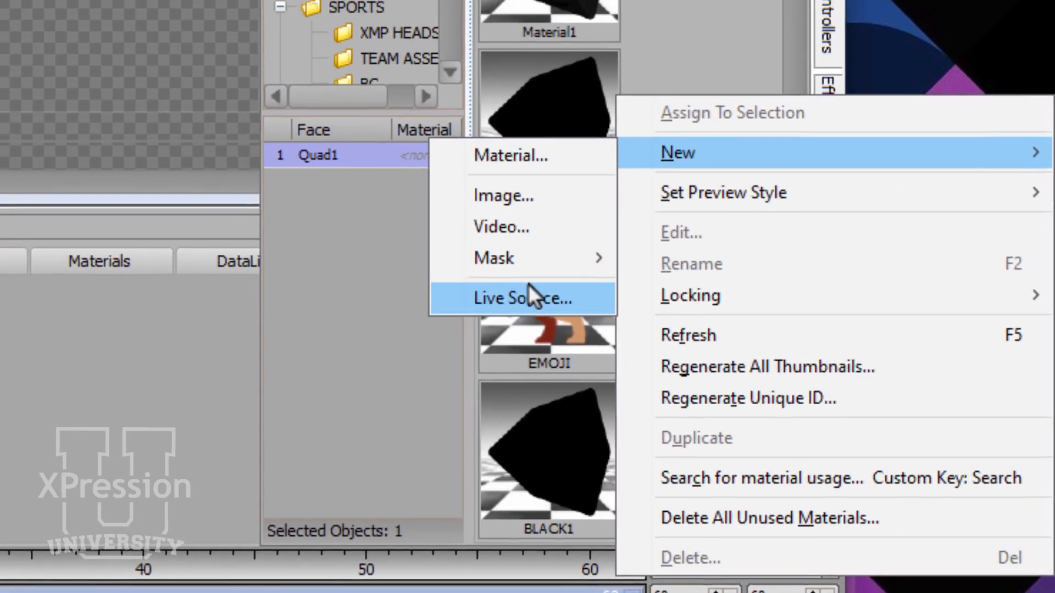
pyautogui.click(529, 286)
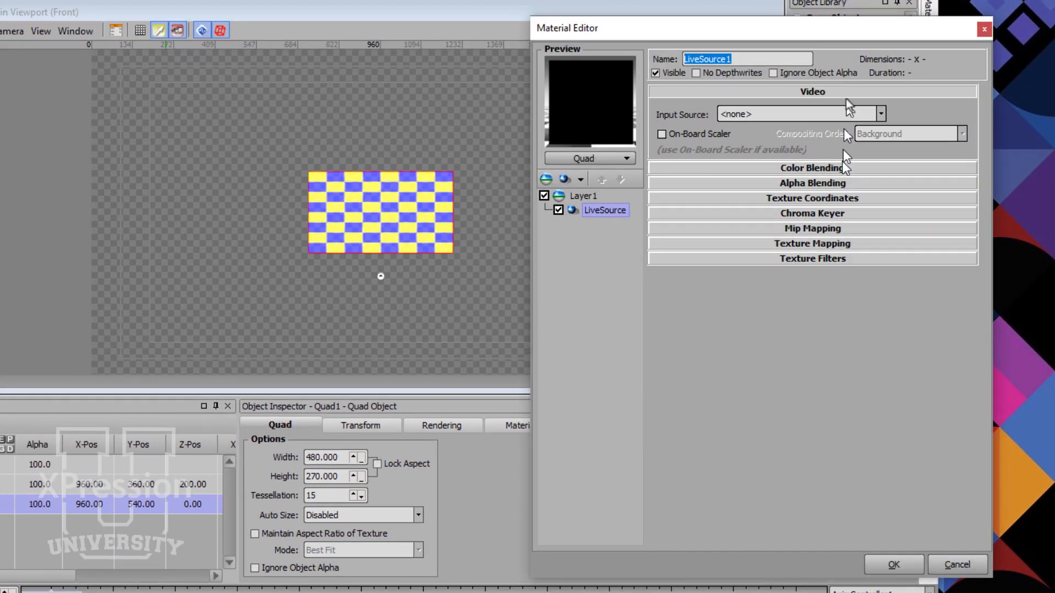
pyautogui.click(848, 115)
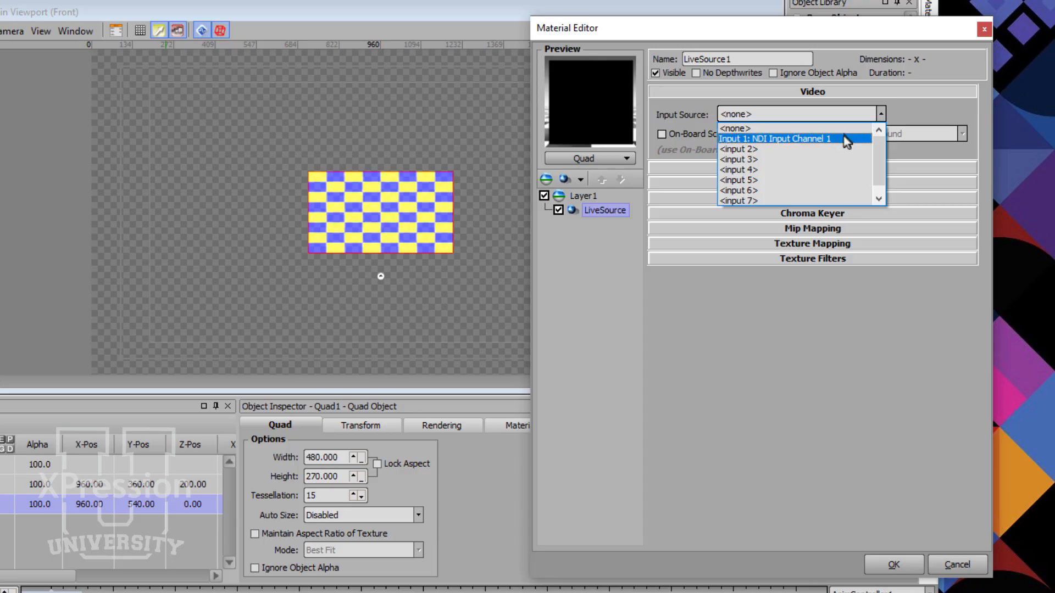
pyautogui.click(847, 141)
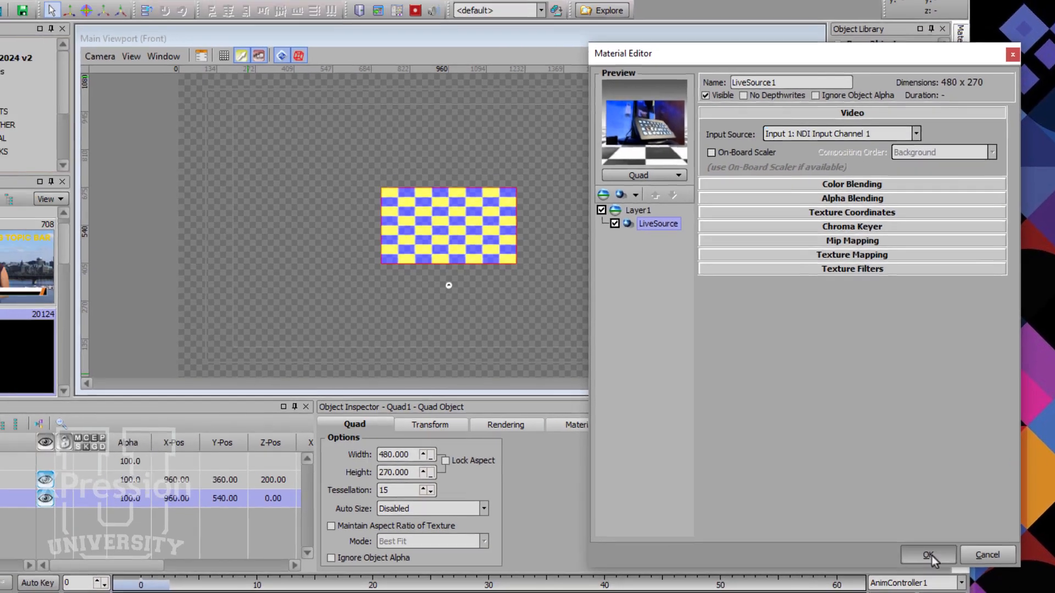
pyautogui.click(893, 564)
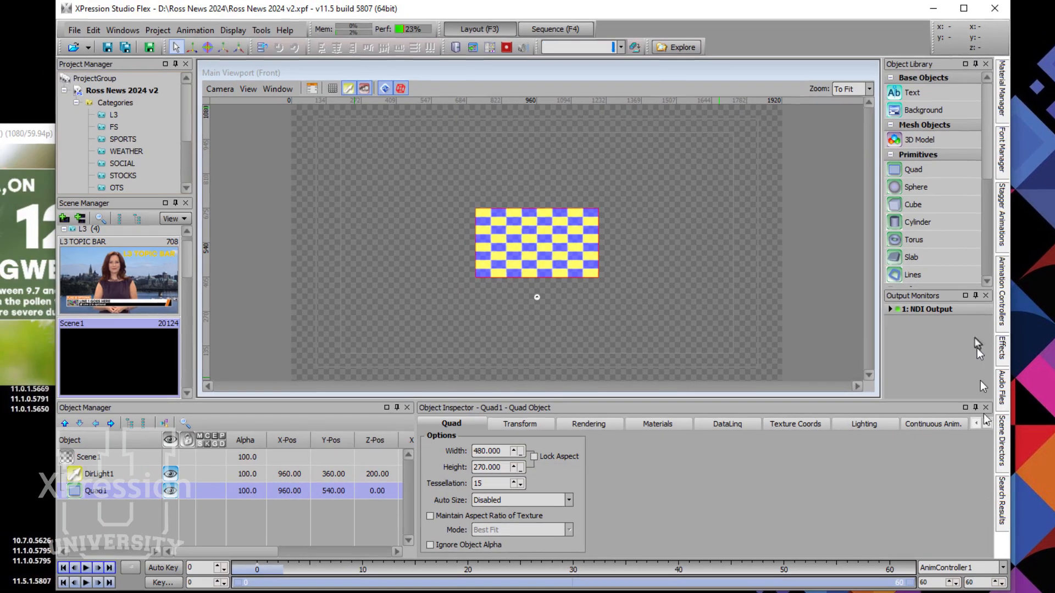
# - Apply the new live source material to the quad and set its width to 1920 with the aspect locked
pyautogui.click(999, 68)
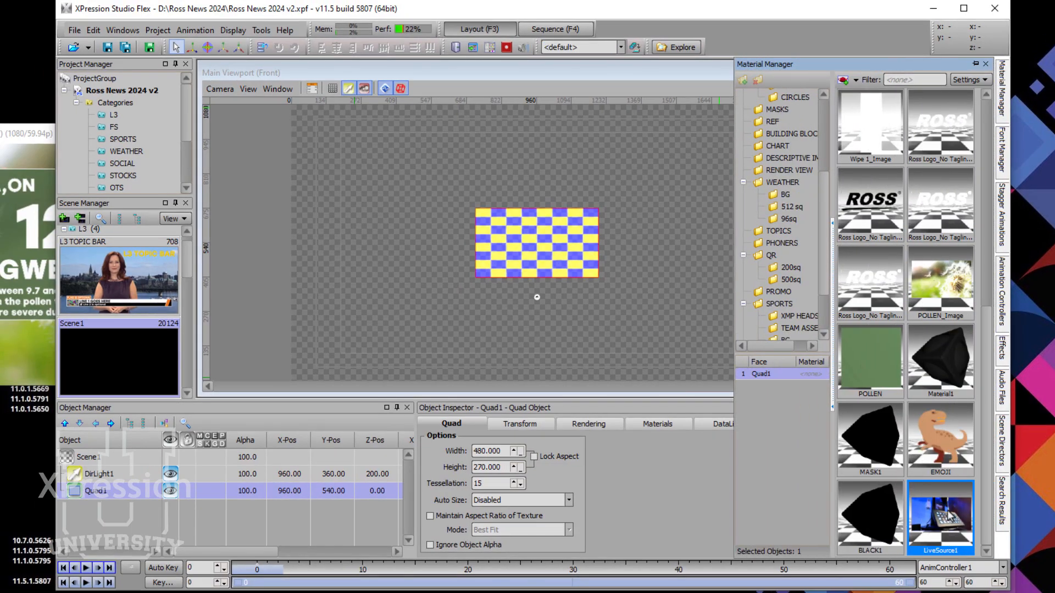
pyautogui.doubleClick(948, 515)
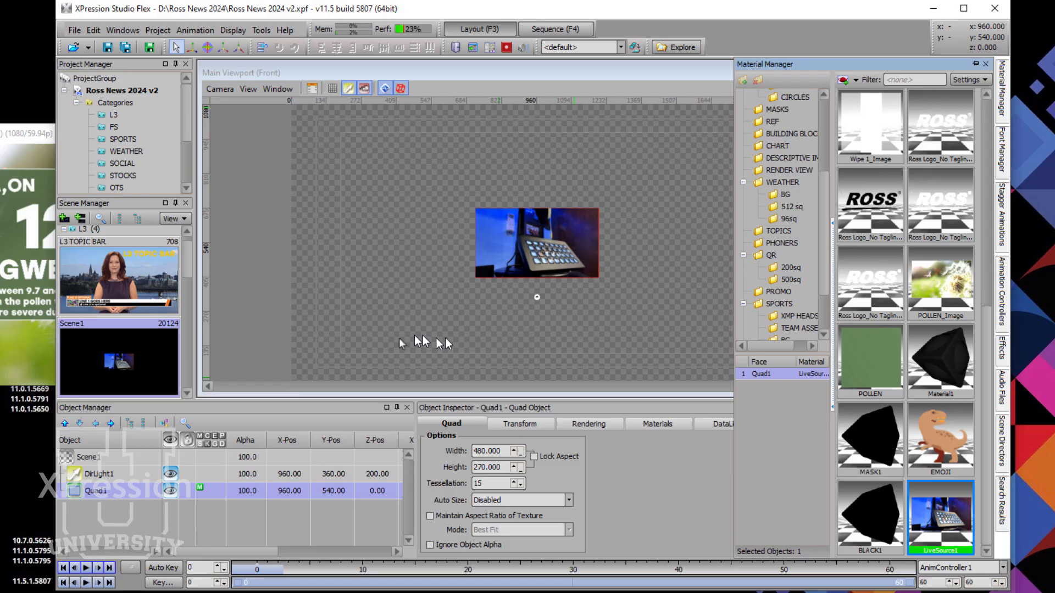
pyautogui.click(534, 458)
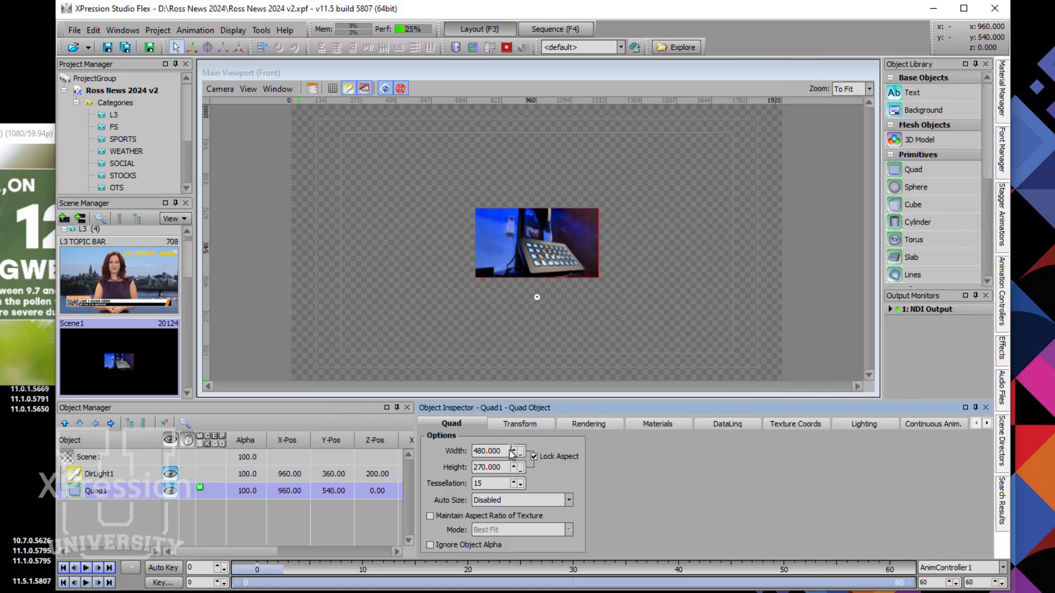
pyautogui.write('1920')
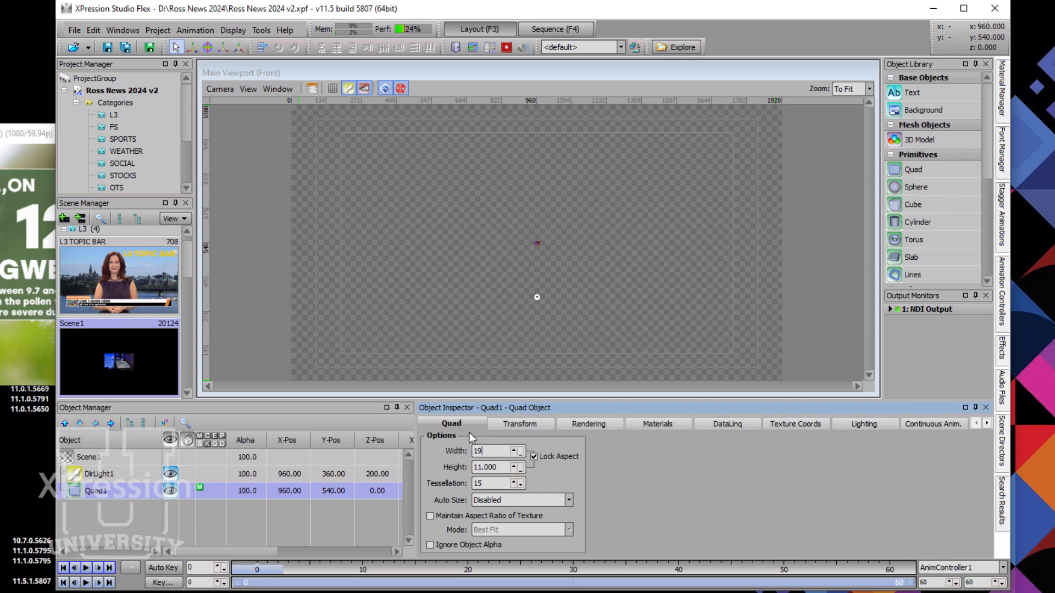